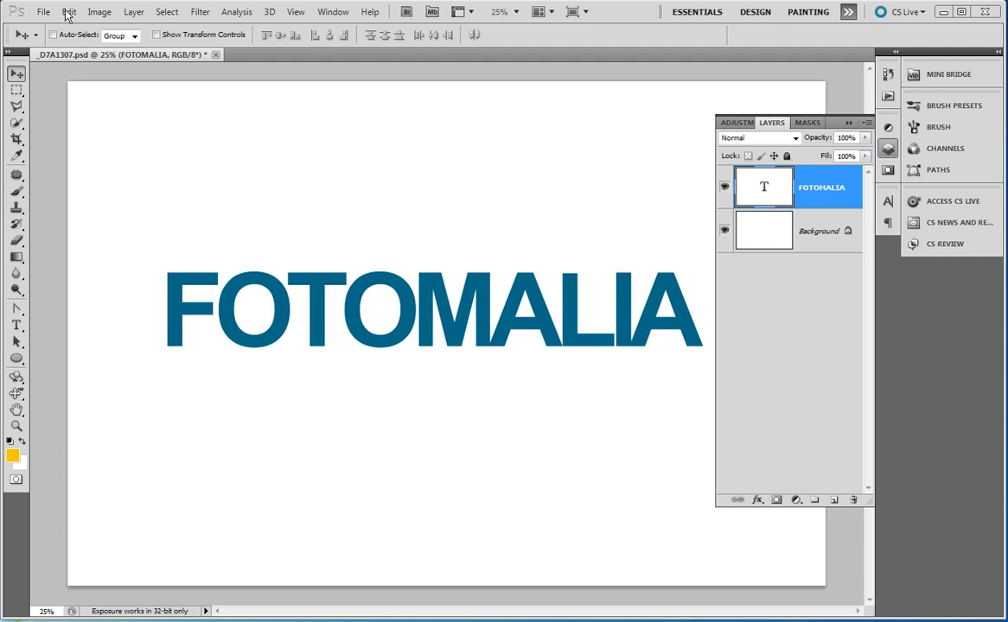
Step: Open the Edit menu over the FOTOMALIA document
left_click(68, 12)
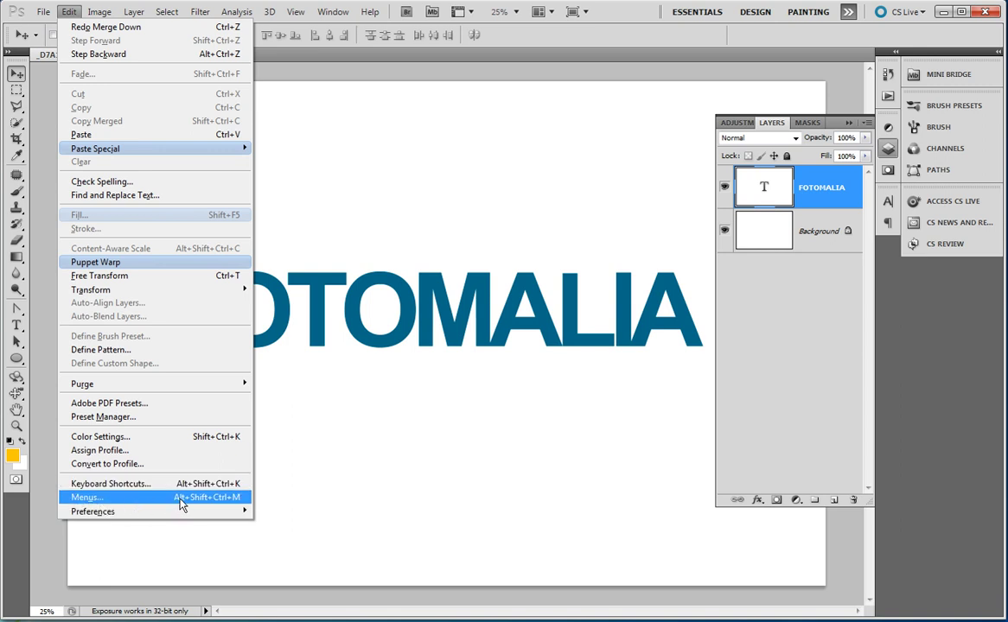
Step: Open Edit > Menus and expand the Filter group to reveal the Blur commands
left_click(216, 503)
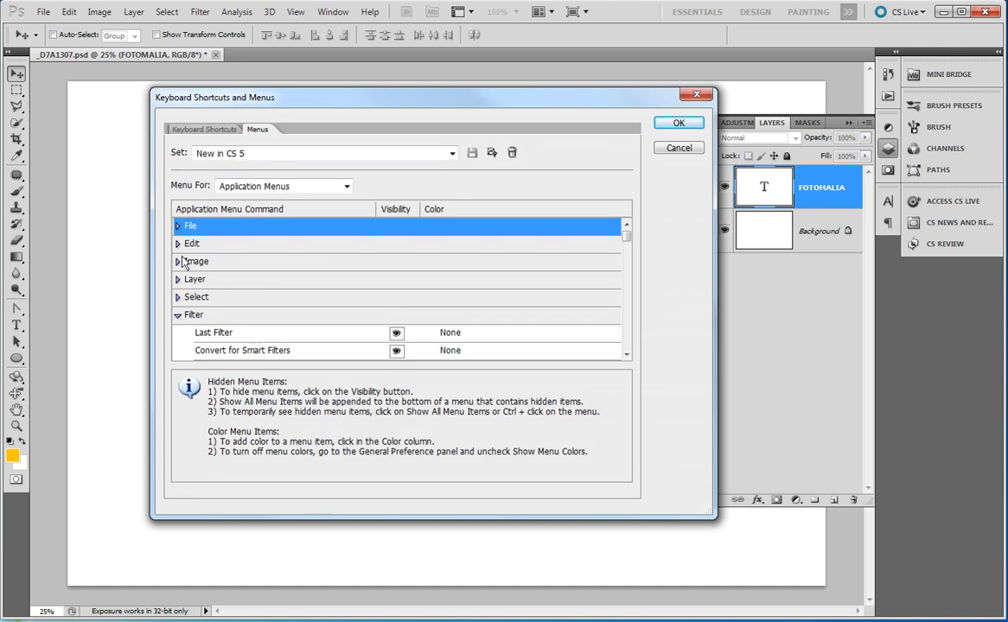
left_click(178, 316)
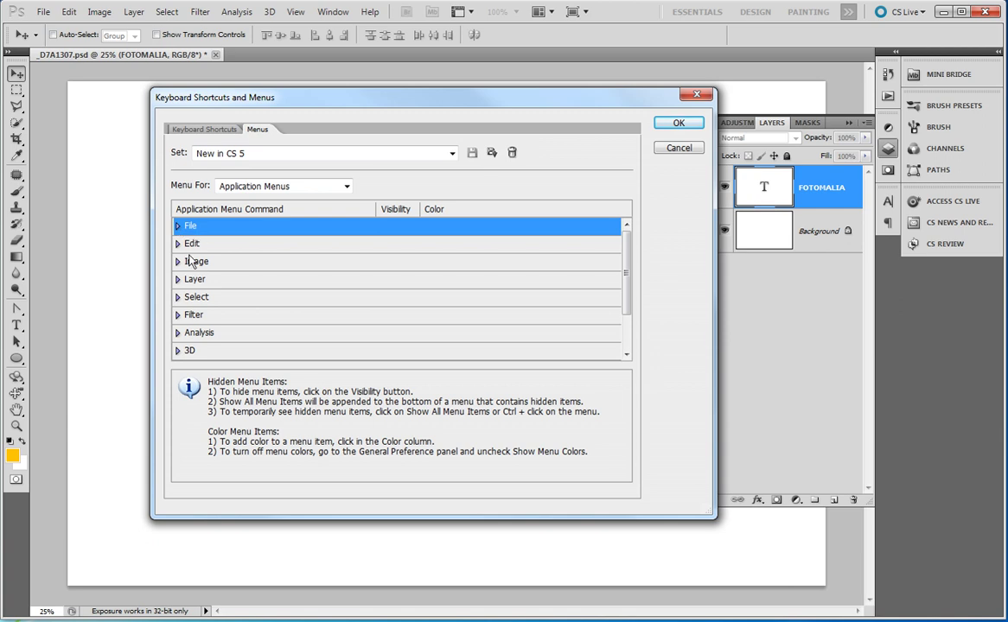
left_click(178, 315)
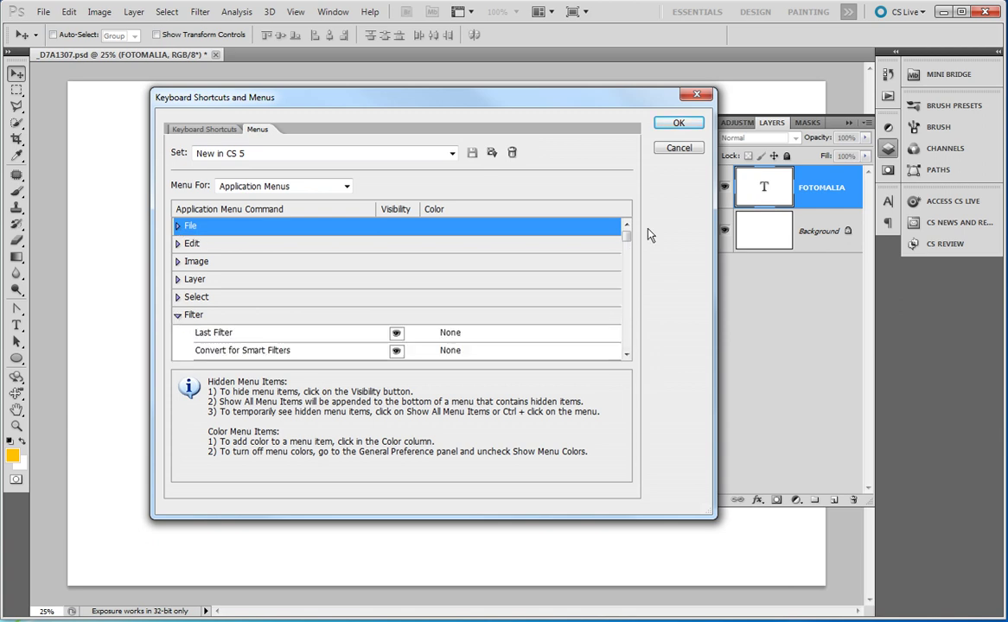
left_click_drag(630, 245, 630, 268)
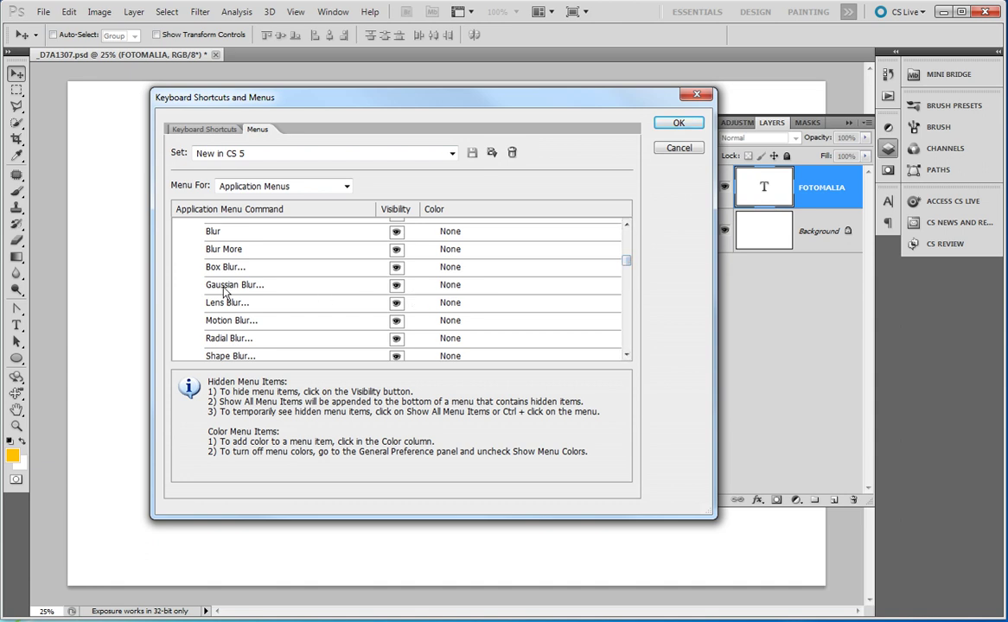
Step: Colour the Gaussian Blur and Motion Blur menu entries red
left_click(454, 288)
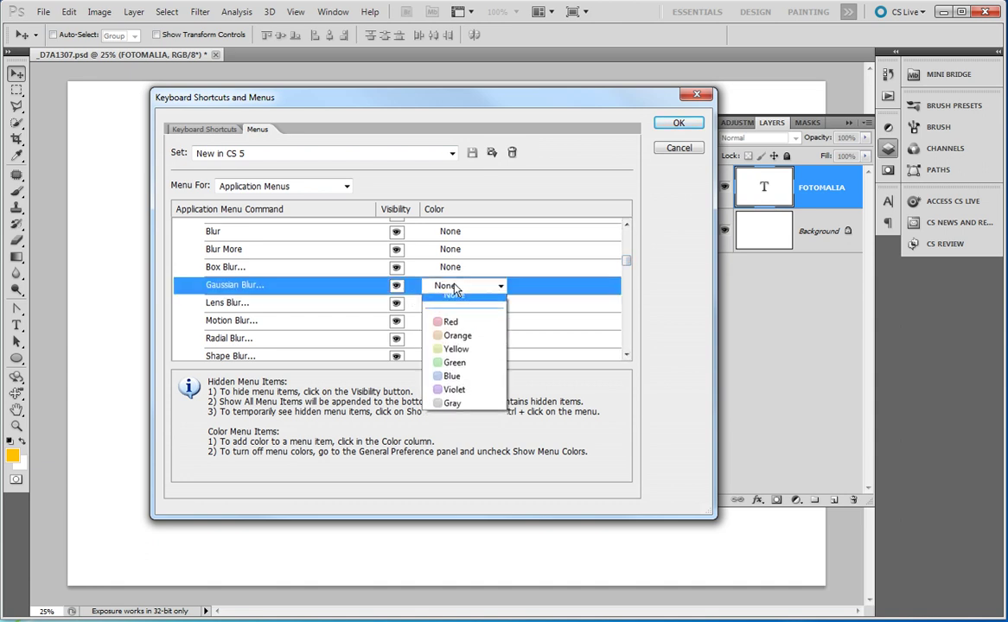
left_click(450, 331)
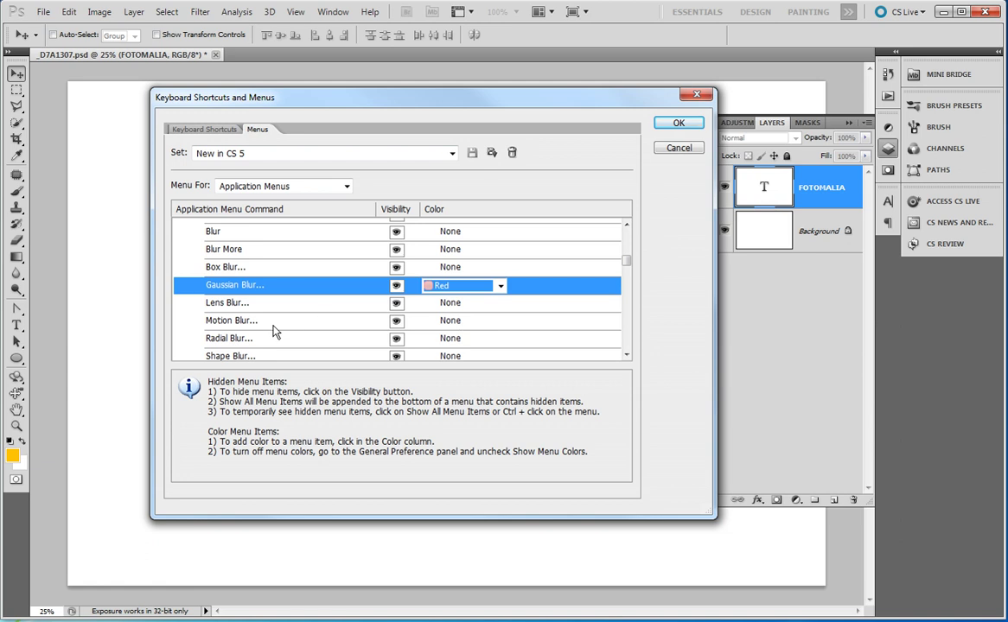
left_click(273, 327)
left_click(448, 324)
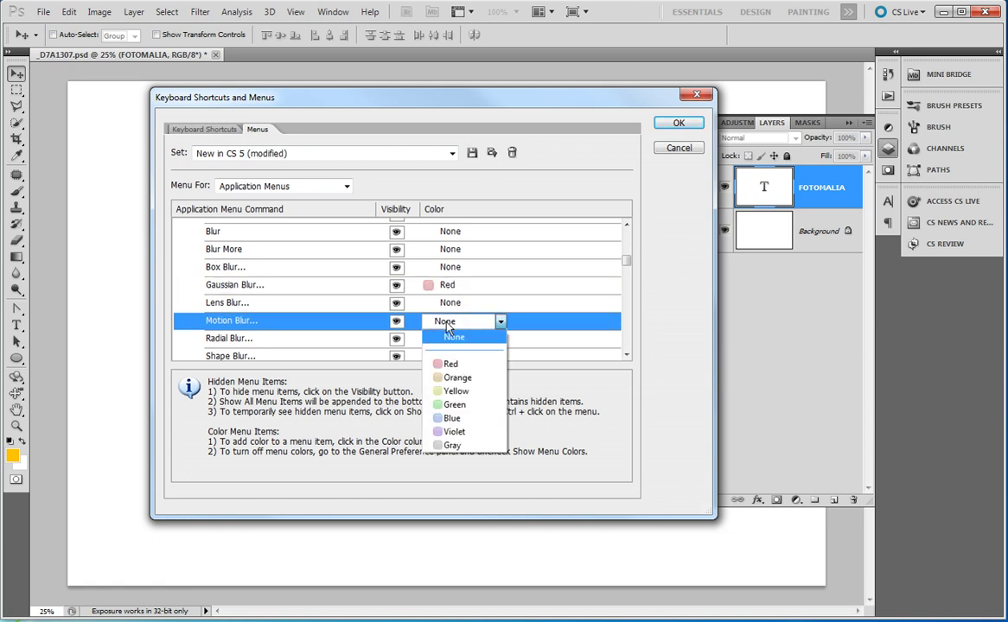
left_click(452, 362)
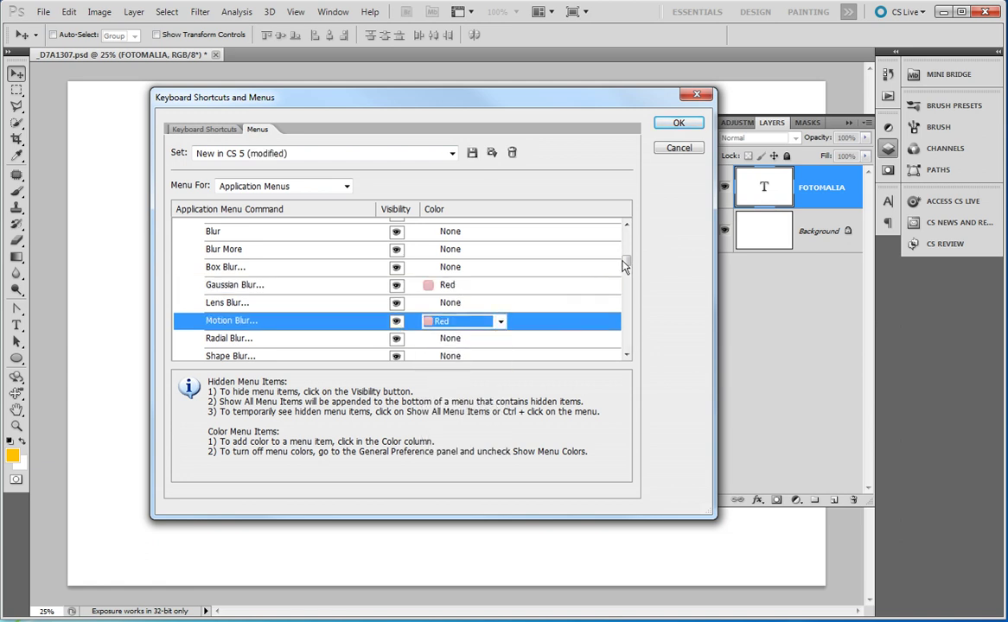
left_click_drag(624, 266, 627, 270)
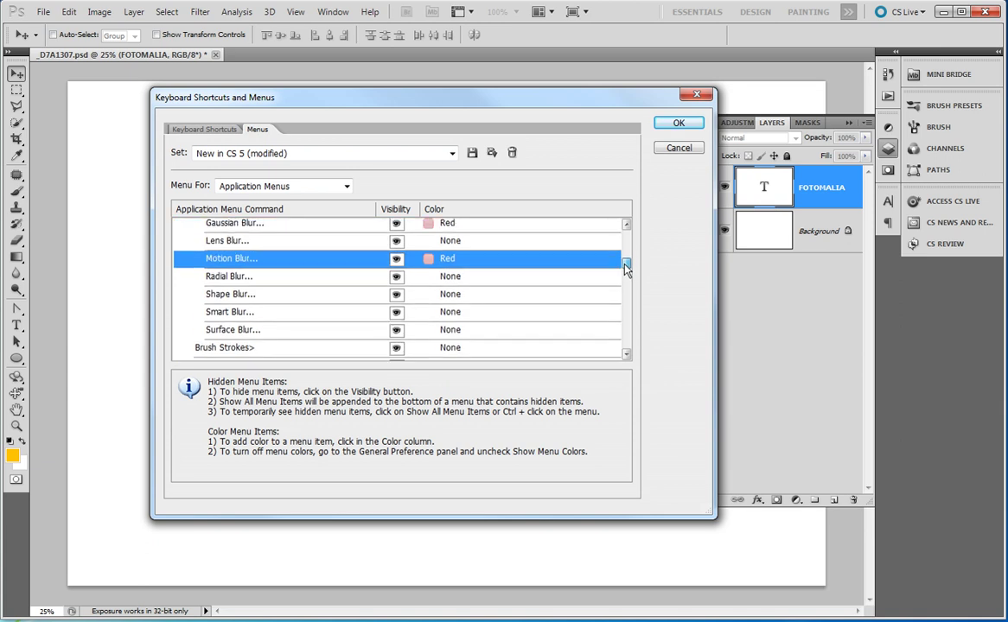
Step: Recolour Motion Blur blue, hide Box Blur, and collapse the Filter group
left_click(460, 259)
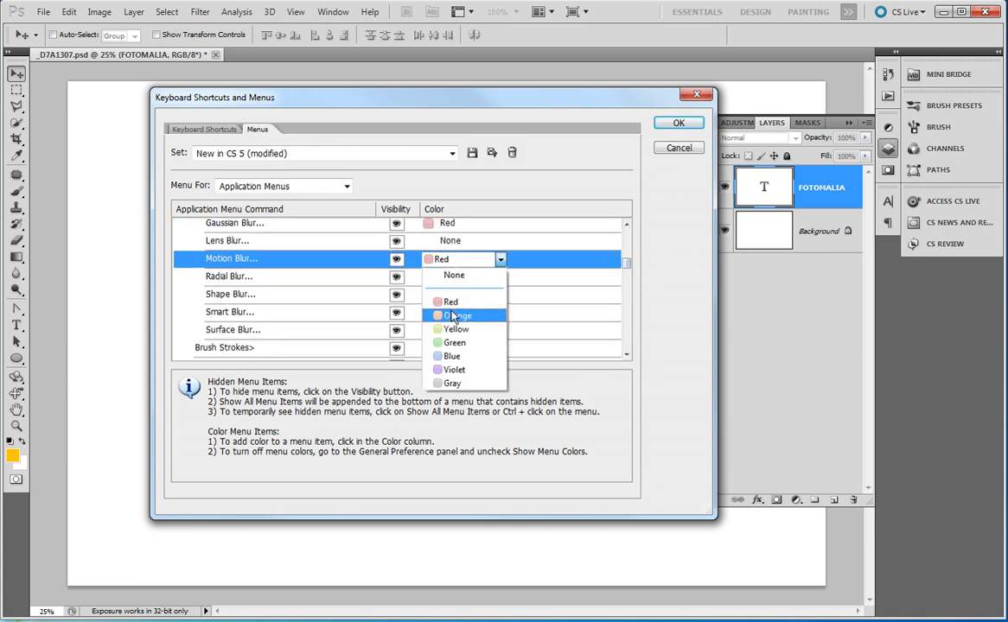
left_click(450, 356)
left_click_drag(626, 263, 626, 260)
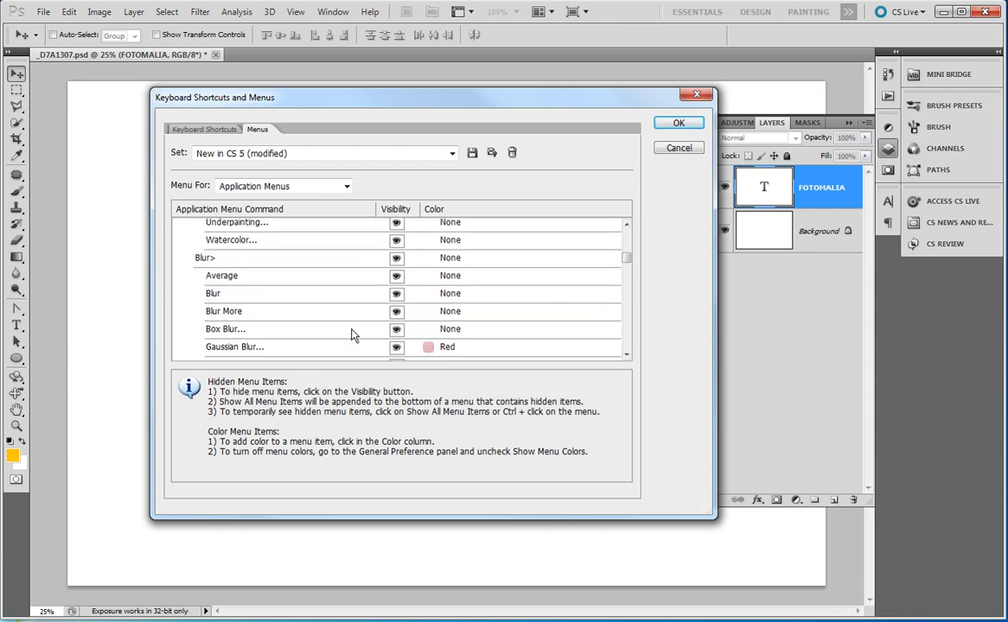
left_click(396, 331)
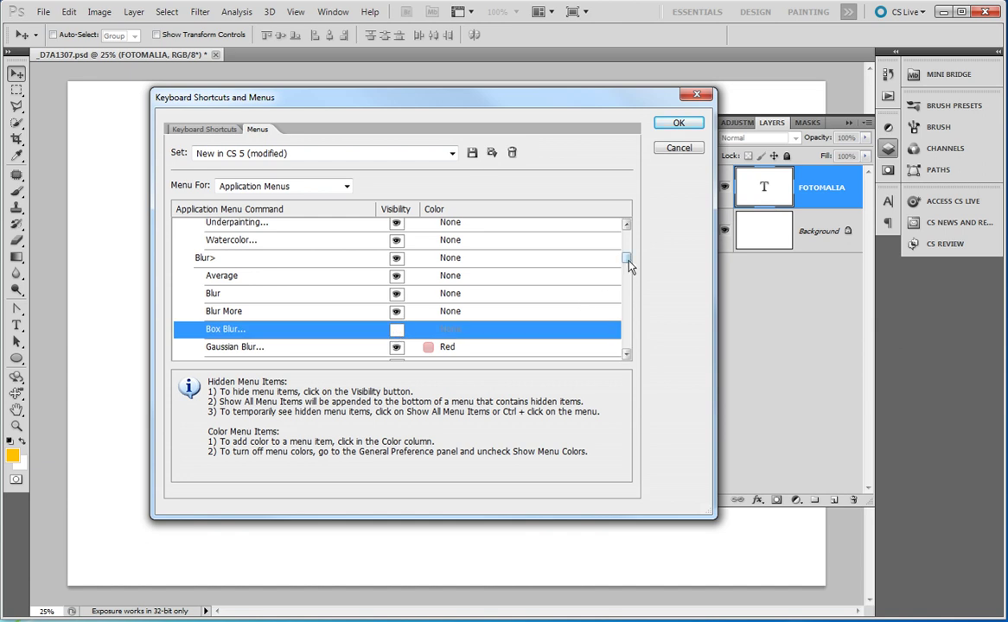
left_click_drag(628, 261, 627, 227)
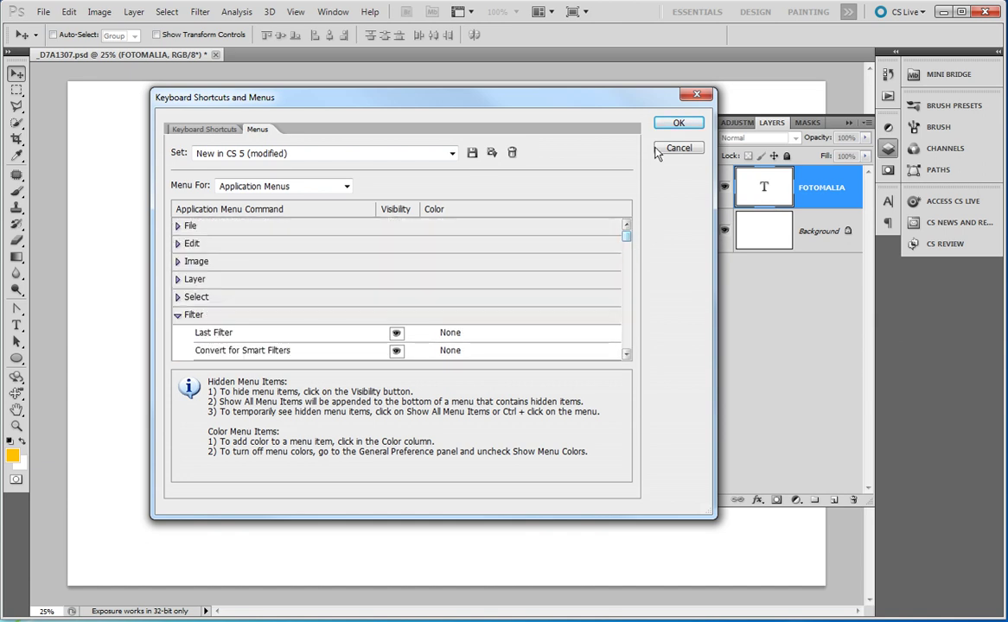
left_click(178, 316)
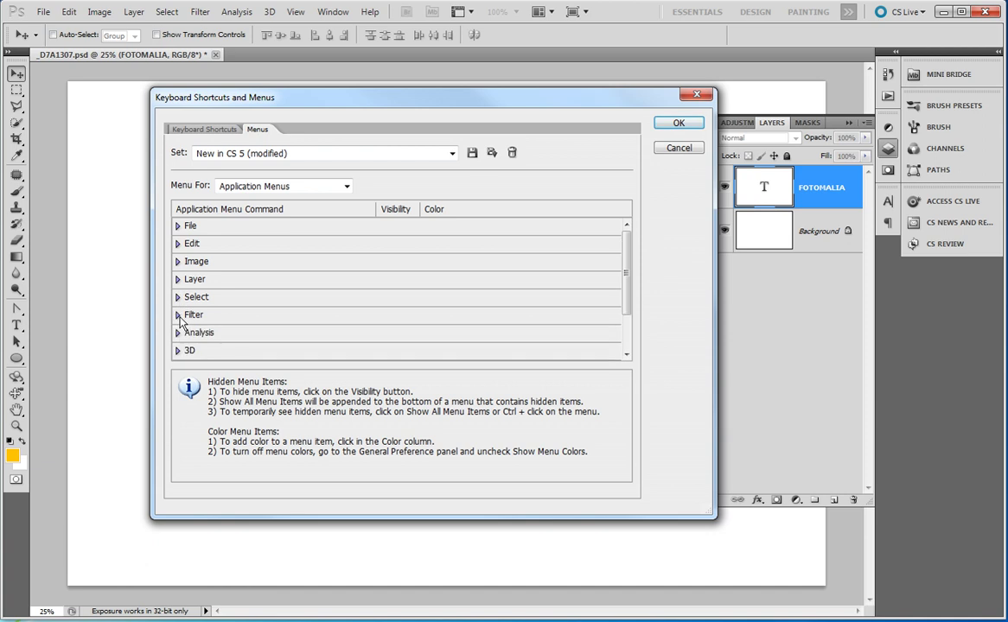
Step: Save the menu customizations, check the Filter menu, and select the Rectangular Marquee
left_click(674, 124)
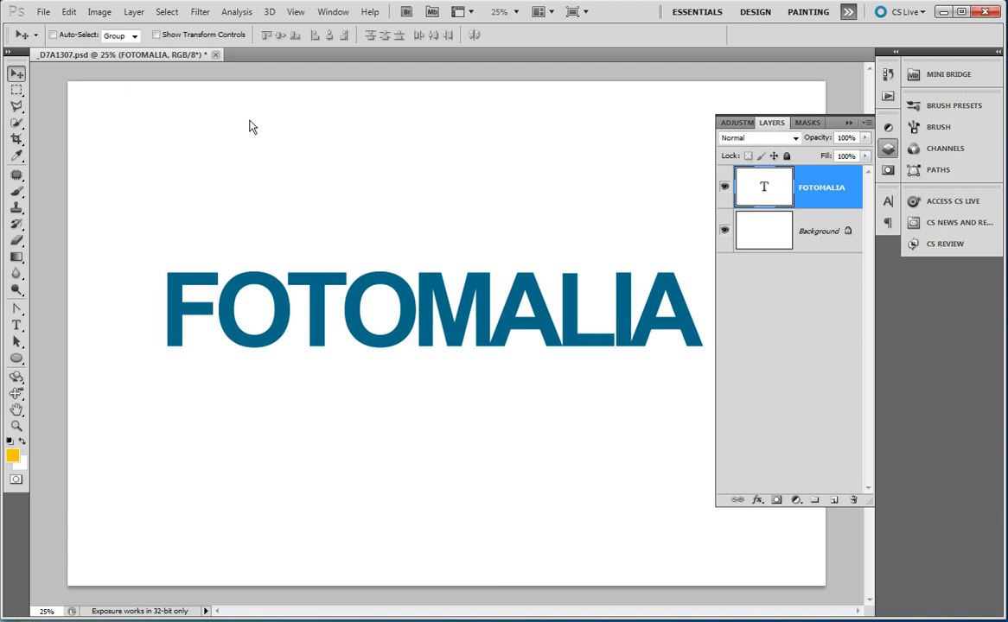
left_click(204, 15)
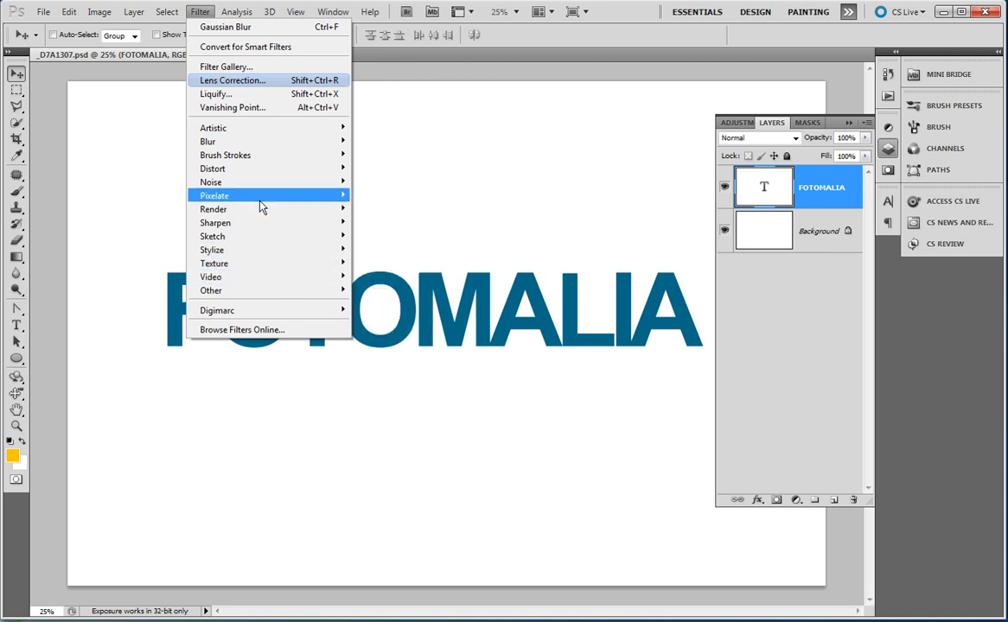
mouse_move(214, 209)
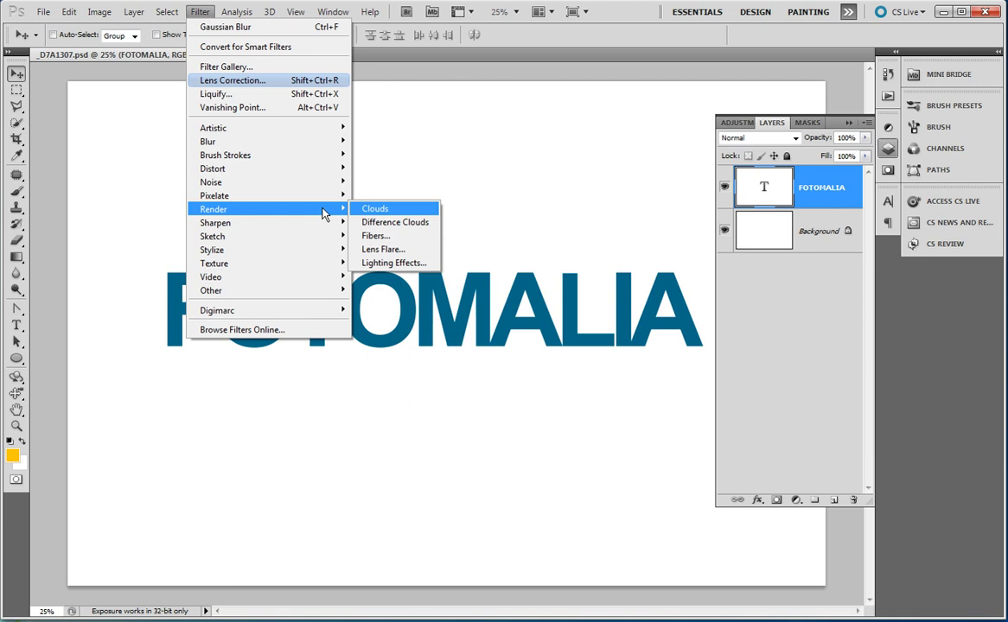
left_click(370, 171)
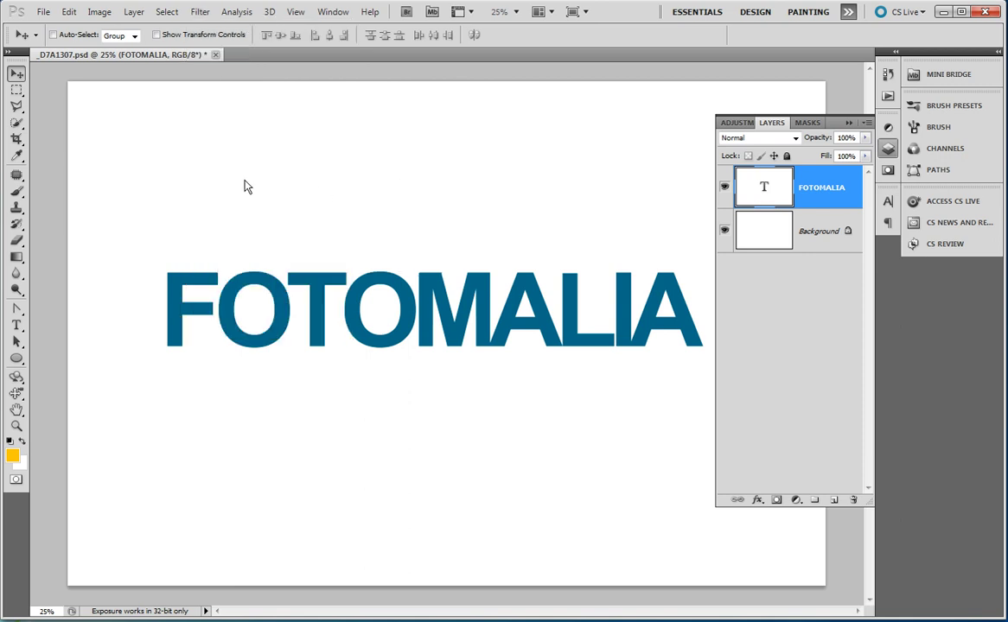
left_click(15, 92)
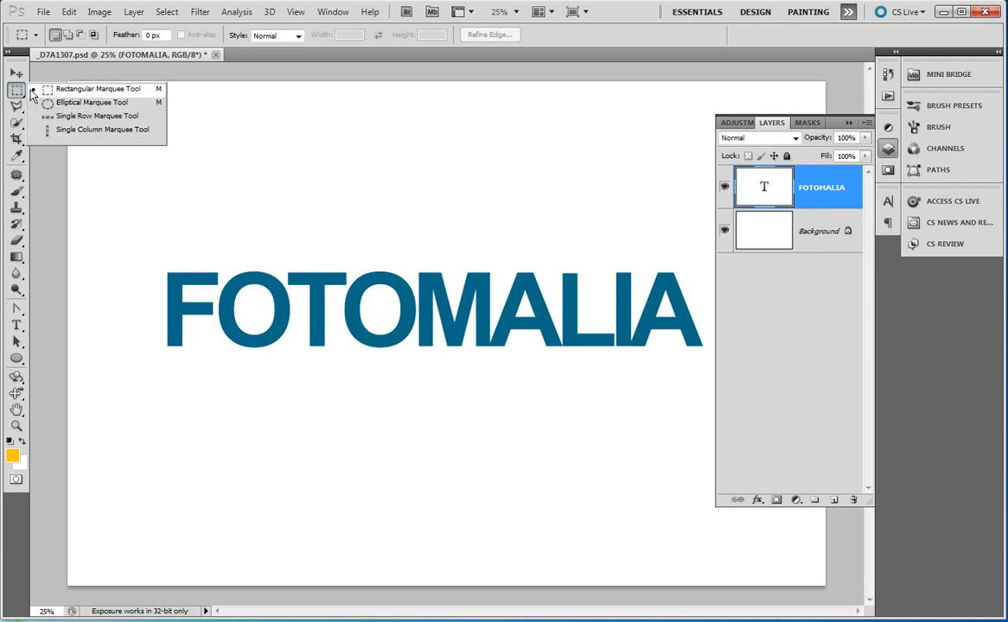
Step: Switch marquee type with Shift+M, then show the Edit > Preferences submenu
left_click(17, 90)
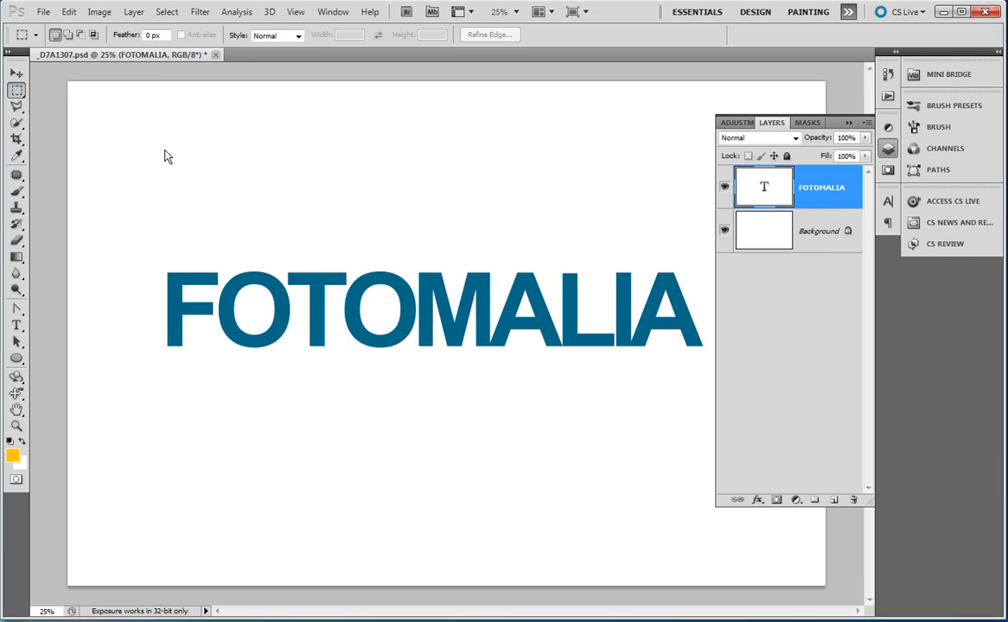
key("shift+m")
key("shift+m")
key("shift+m")
key("shift+m")
key("shift+m")
key("shift+m")
left_click(68, 11)
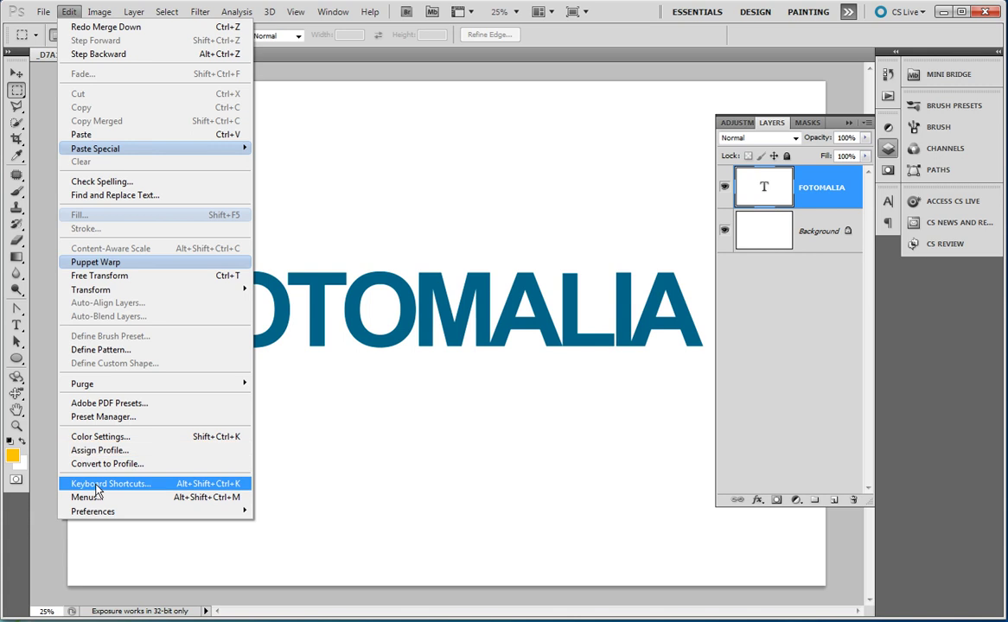
Step: Turn off 'Use Shift Key for Tool Switch' in General preferences and confirm
mouse_move(93, 511)
left_click(261, 515)
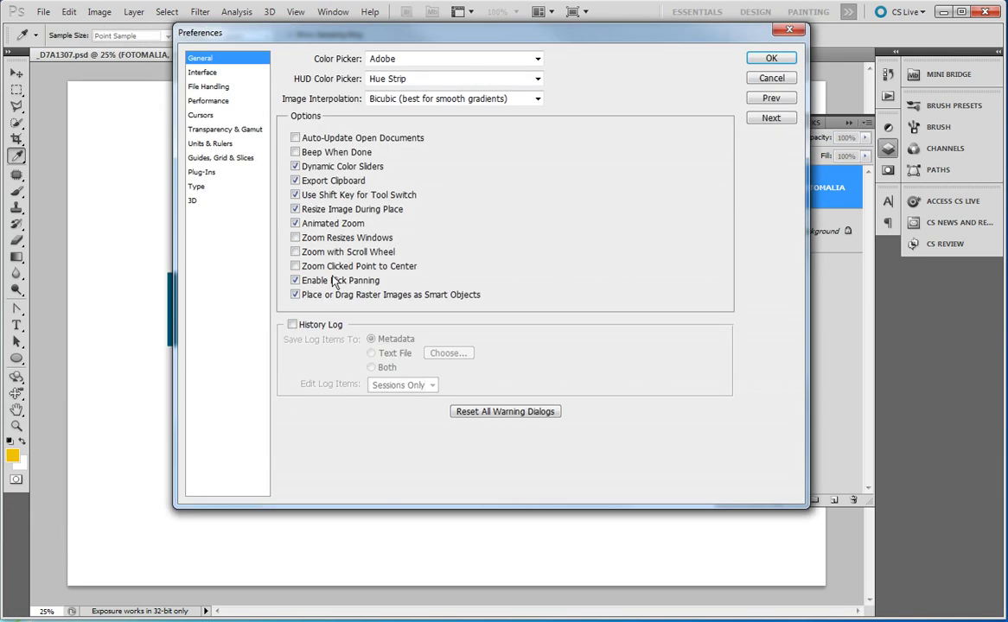
left_click(296, 196)
left_click(771, 58)
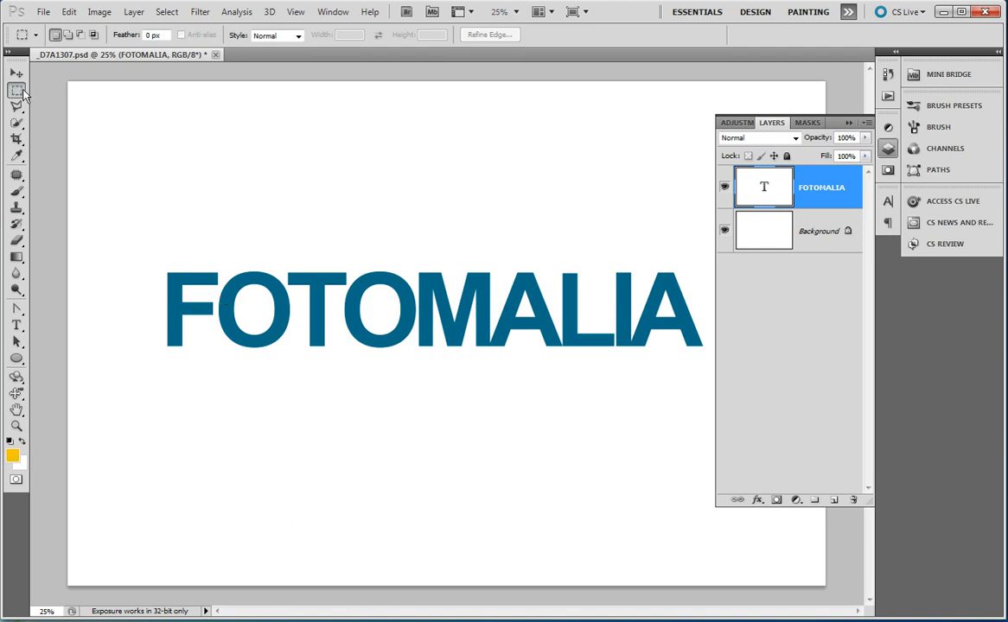
Step: Cycle marquee tools with M, then switch from the Gradient to the Paint Bucket
key("m")
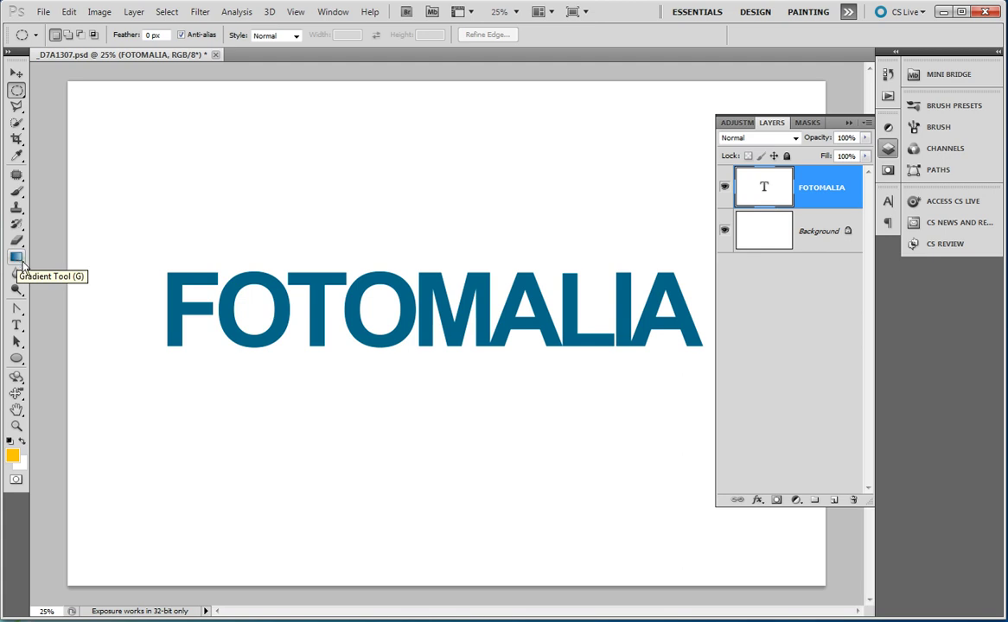
left_click(17, 259)
key("shift+g")
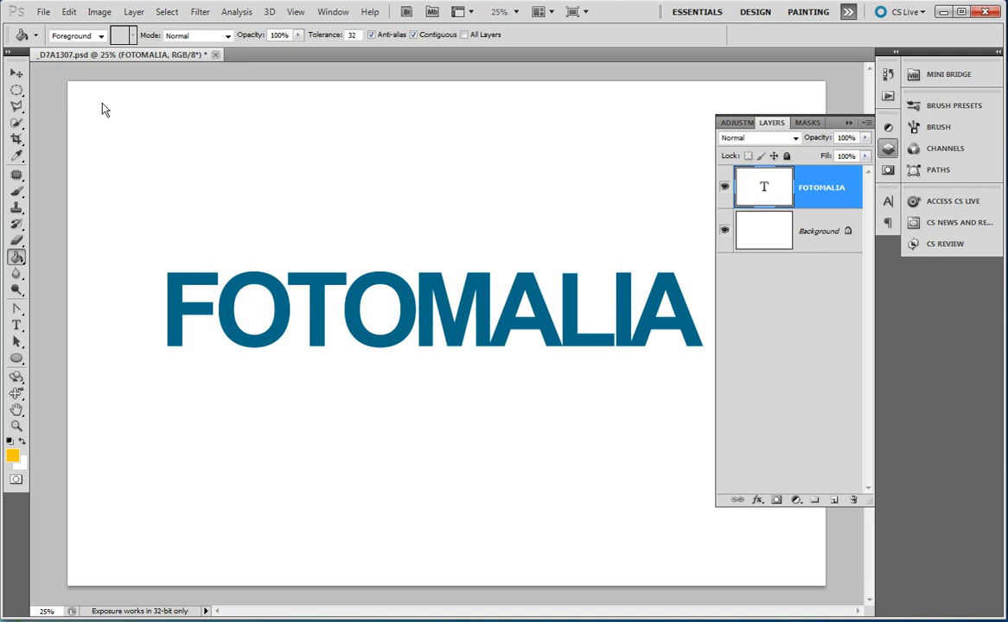
Step: Assign ',' to Decrease Brush Hardness and '.' to Increase Brush Hardness
left_click(69, 12)
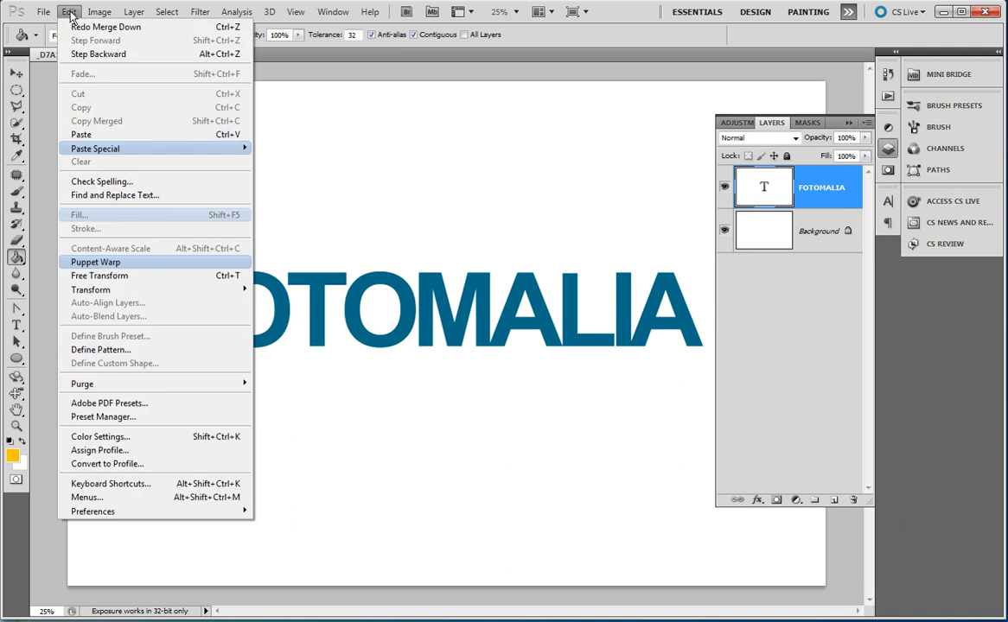
left_click(99, 486)
left_click_drag(544, 242, 544, 339)
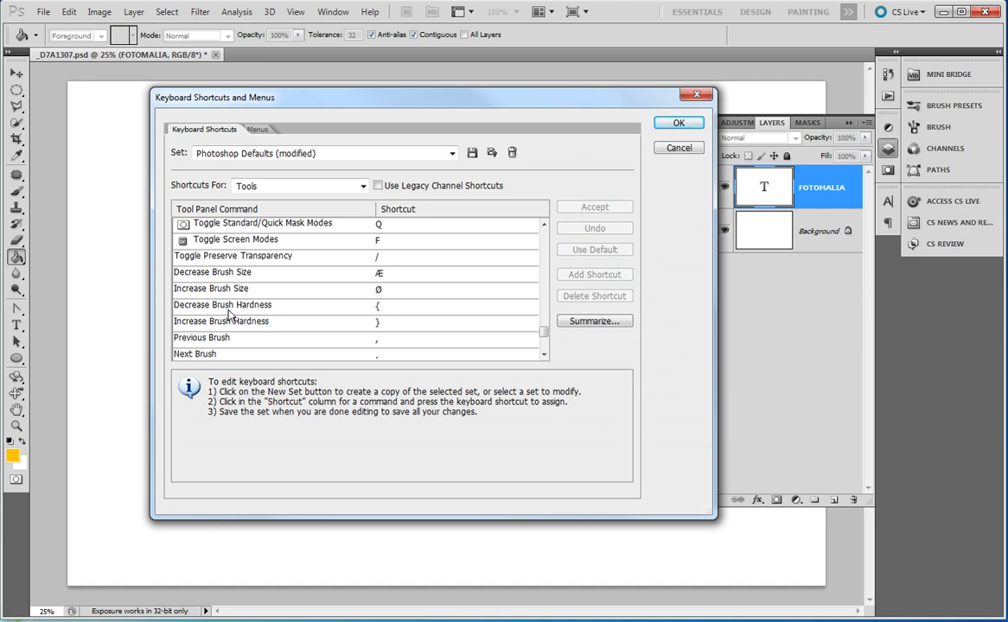
left_click(381, 310)
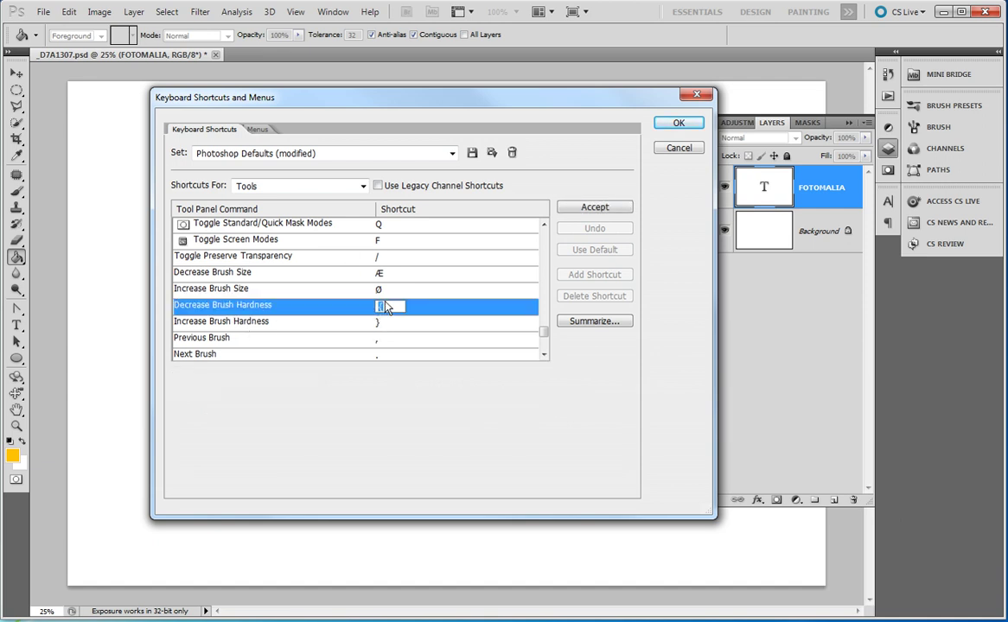
type(",")
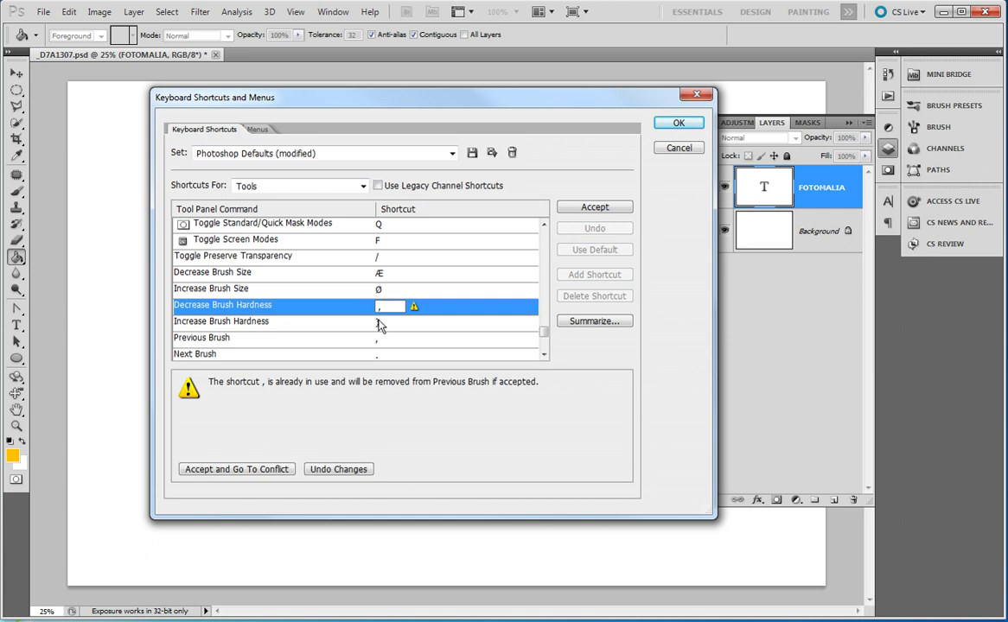
left_click(386, 324)
type(".")
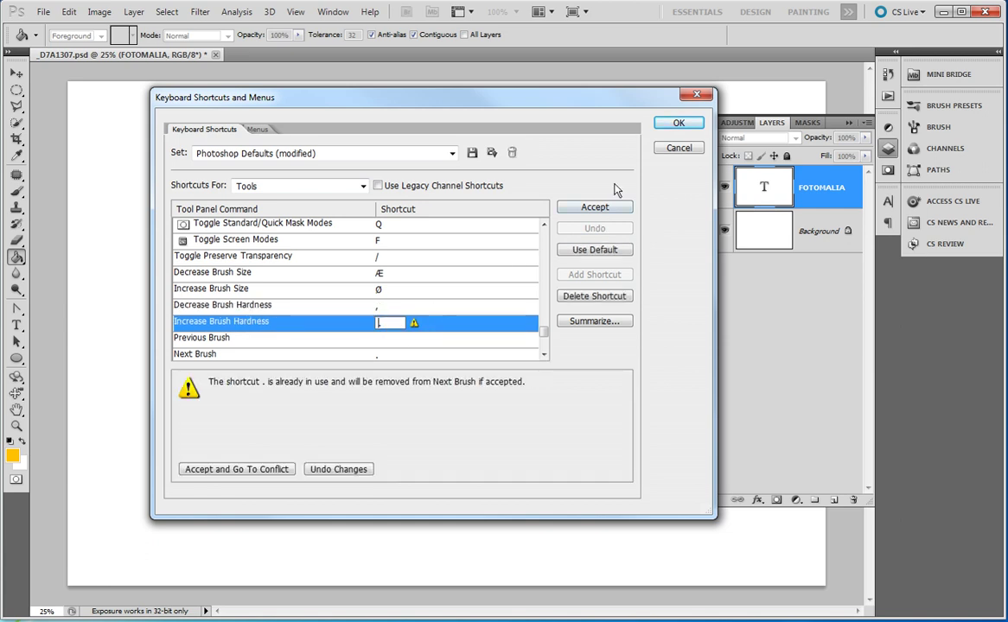
left_click(679, 123)
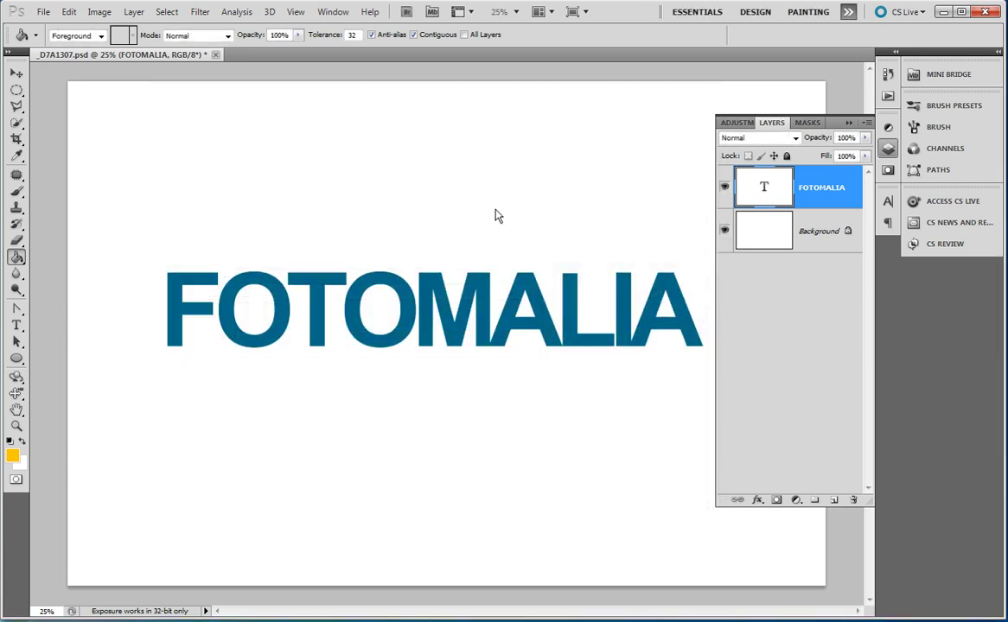
Step: Select the Brush, add empty Layer 1, and set brush size 300 and hardness
key("b")
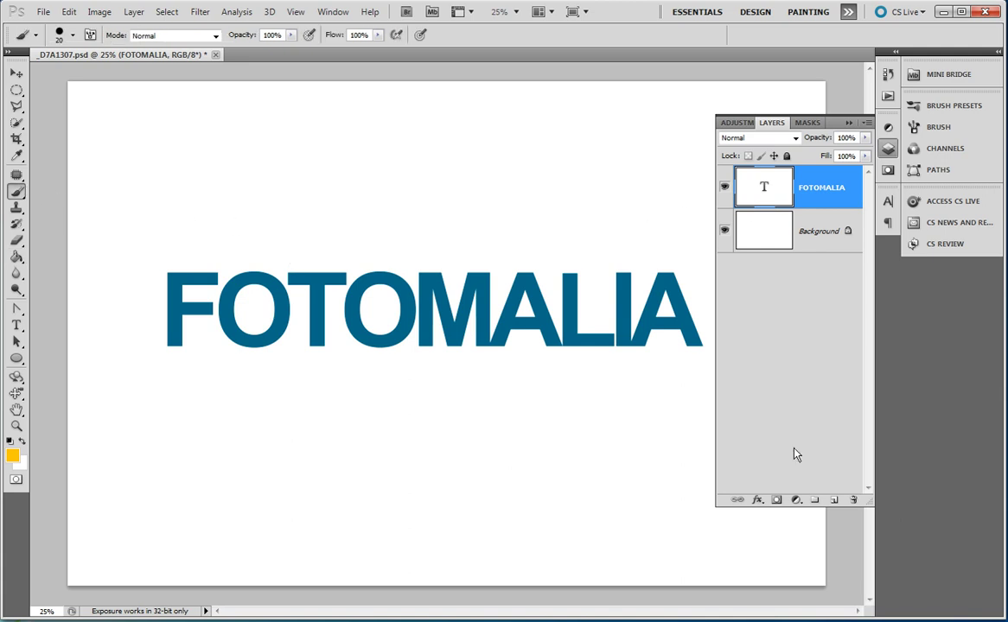
left_click(834, 499)
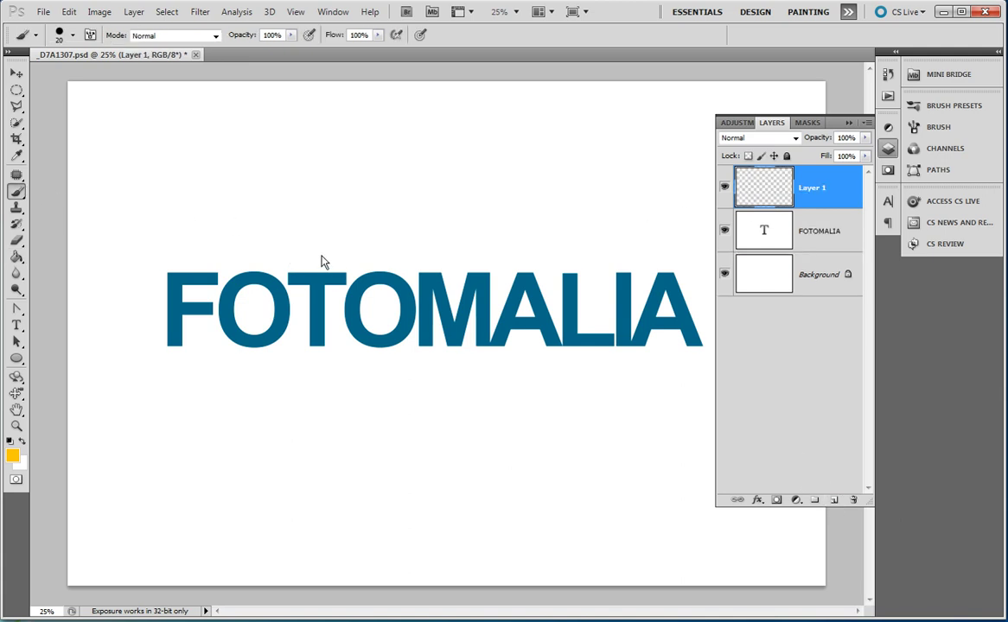
key("bracketright")
key("bracketright")
key("bracketright")
key("bracketright")
key("bracketright")
key("bracketright")
key("bracketright")
key("bracketright")
key("bracketright")
key("bracketright")
key("bracketright")
key("bracketright")
key("bracketright")
key("bracketright")
key("bracketright")
key("bracketleft")
key("bracketleft")
key("shift+bracketleft")
key("shift+bracketleft")
key("shift+bracketright")
key("shift+bracketright")
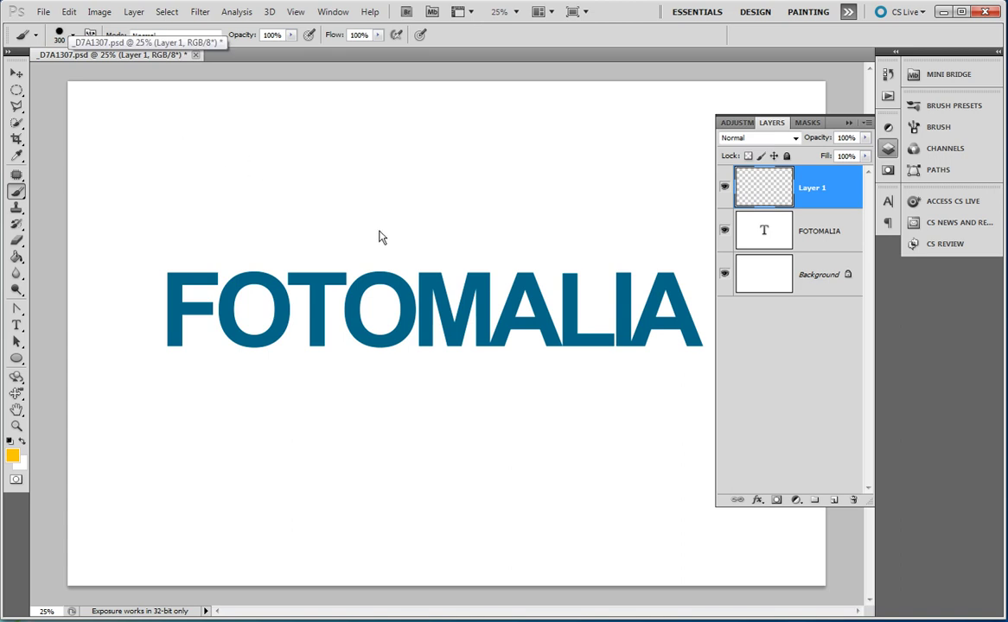
Step: Paint soft yellow dots around and below FOTOMALIA, resizing the brush between 300 and 800
left_click_drag(397, 227, 409, 252)
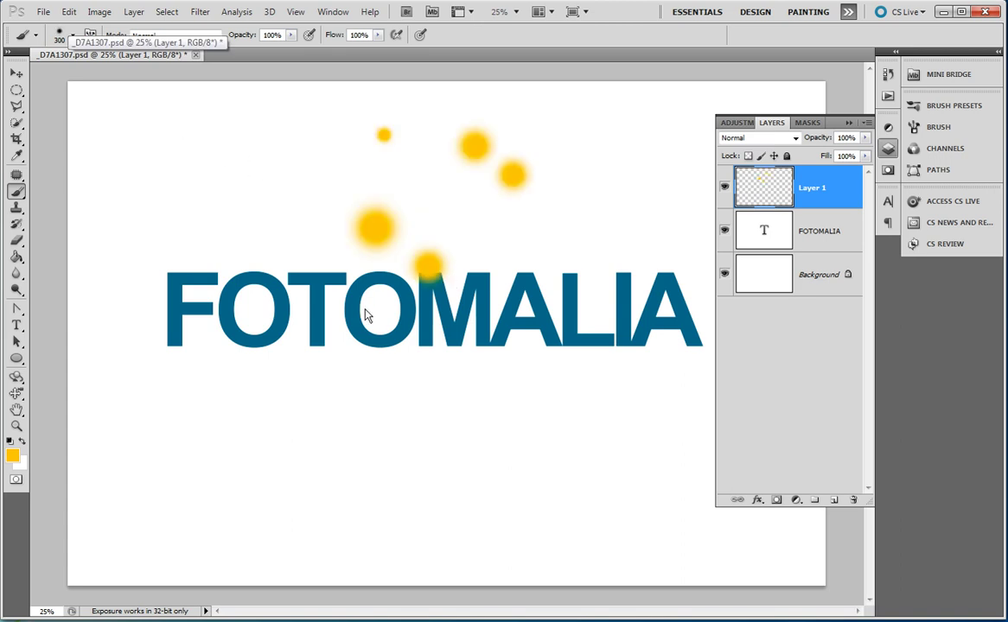
left_click_drag(365, 315, 463, 394)
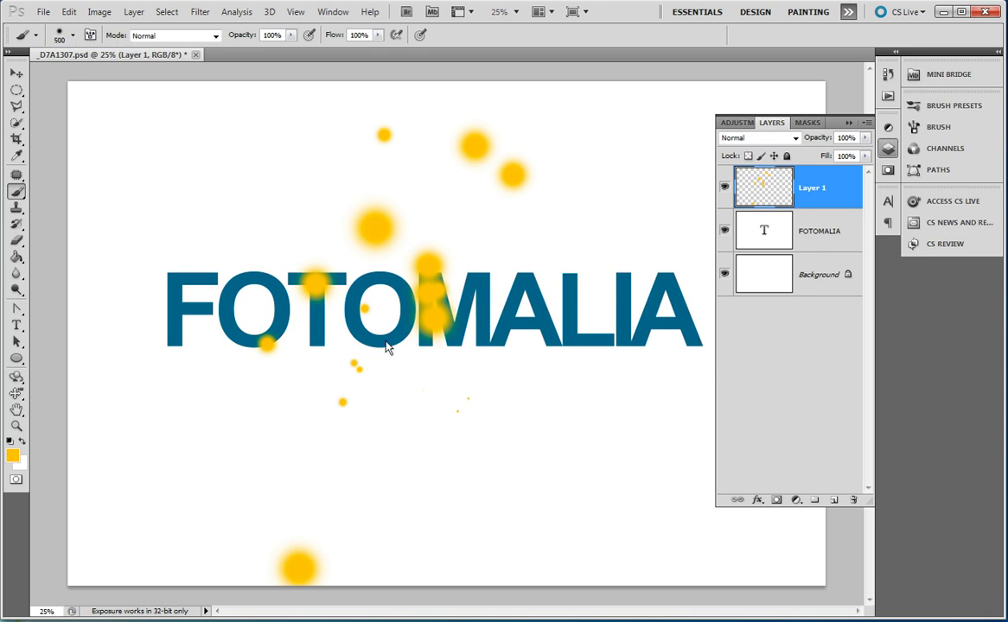
key("bracketleft")
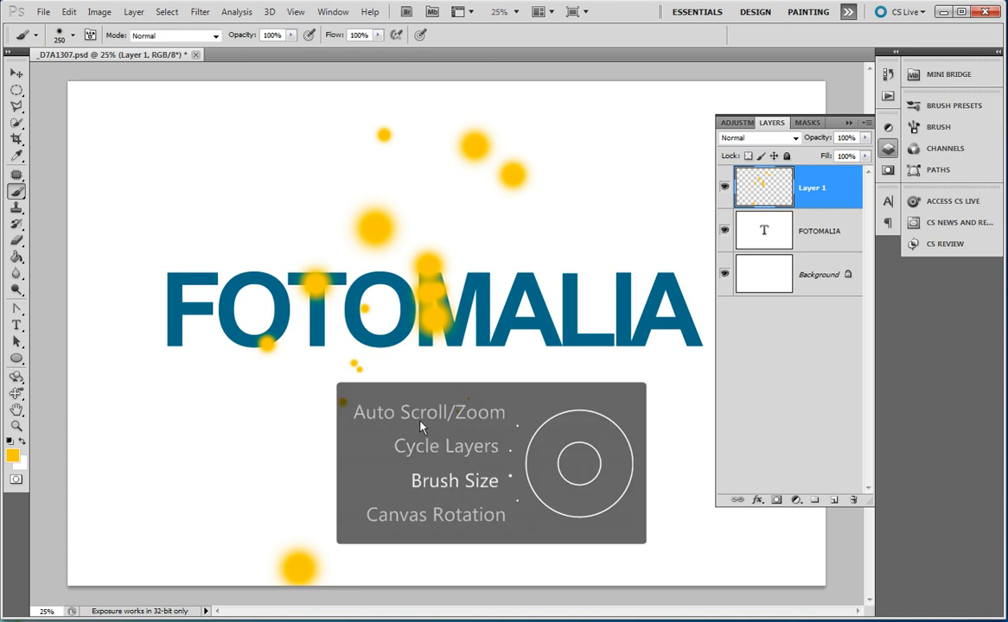
key("bracketright")
key("bracketright")
key("bracketright")
key("bracketright")
key("bracketright")
key("bracketright")
key("bracketleft")
key("bracketleft")
key("bracketleft")
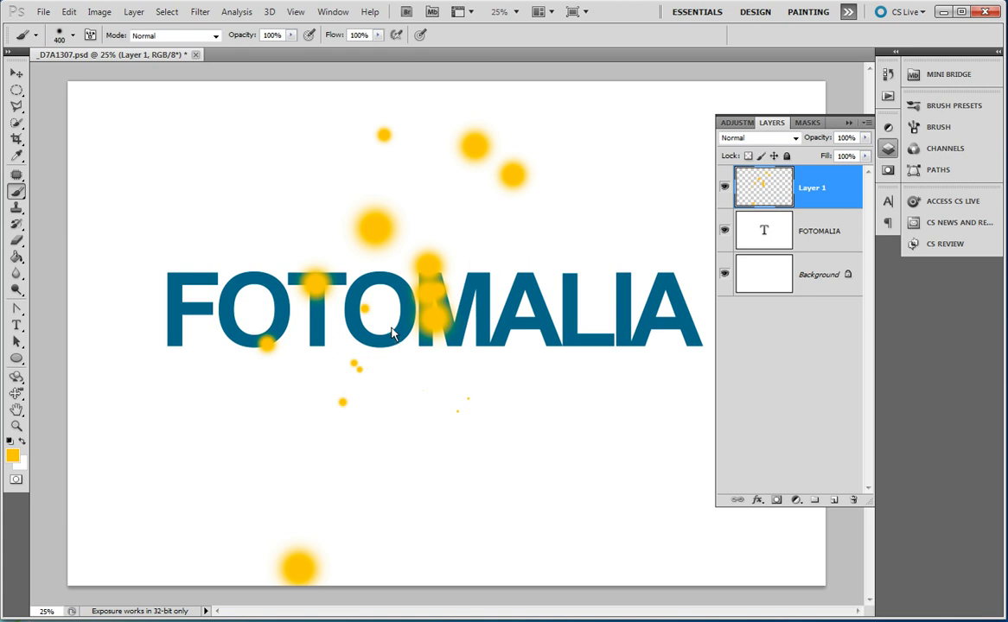
key("bracketleft")
key("bracketleft")
key("bracketleft")
key("bracketleft")
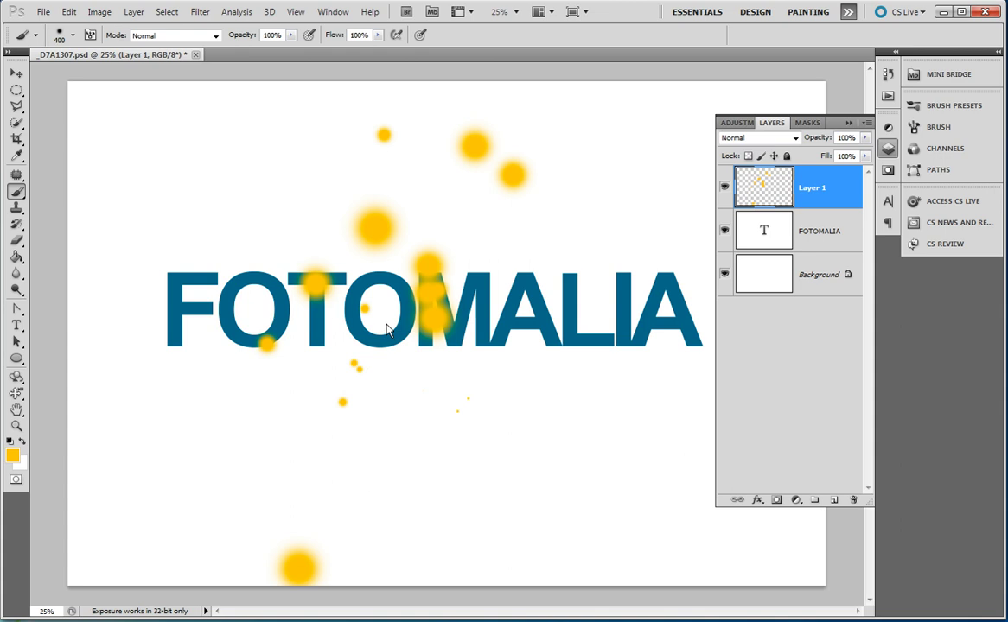